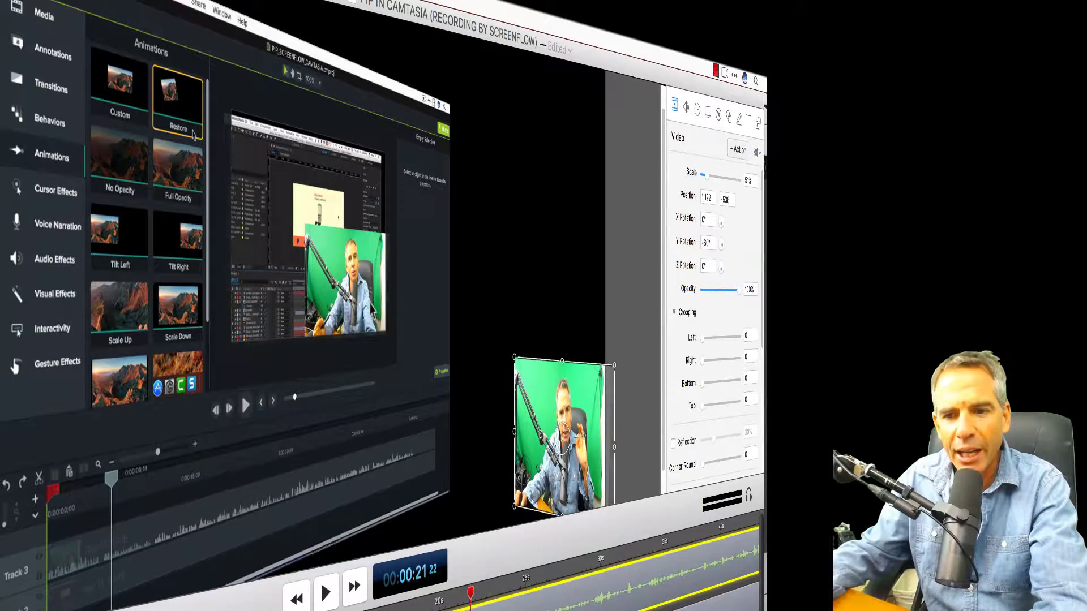
Move the webcam video to position 1,166, -538 and set the playhead to about 20 seconds
{"action": "left_click", "coordinate": [389, 306]}
{"action": "left_click_drag", "start_coordinate": [388, 305], "coordinate": [363, 301]}
{"action": "left_click", "coordinate": [553, 433]}
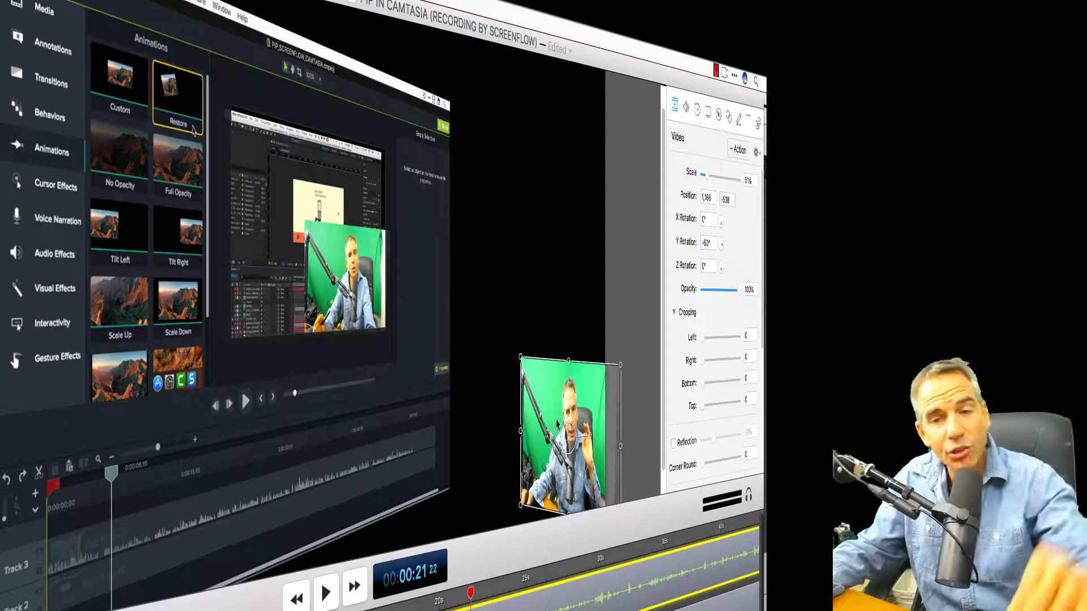
{"action": "left_click", "coordinate": [437, 601]}
{"action": "left_click_drag", "start_coordinate": [436, 605], "coordinate": [440, 602]}
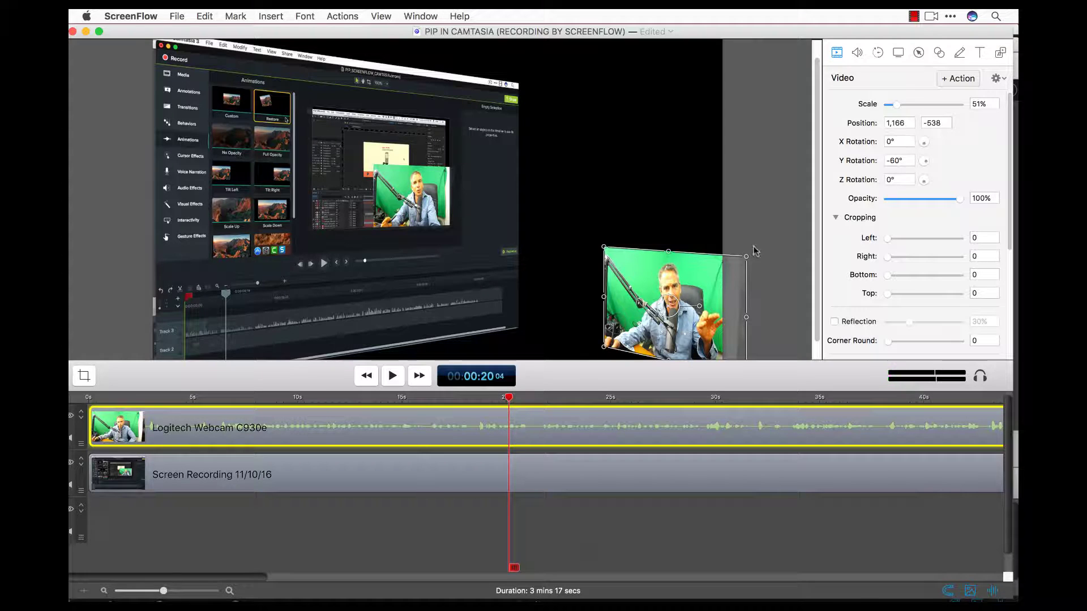
Reset the video properties of both the webcam clip and the screen recording clip to their defaults
{"action": "left_click", "coordinate": [993, 84]}
{"action": "left_click", "coordinate": [986, 110]}
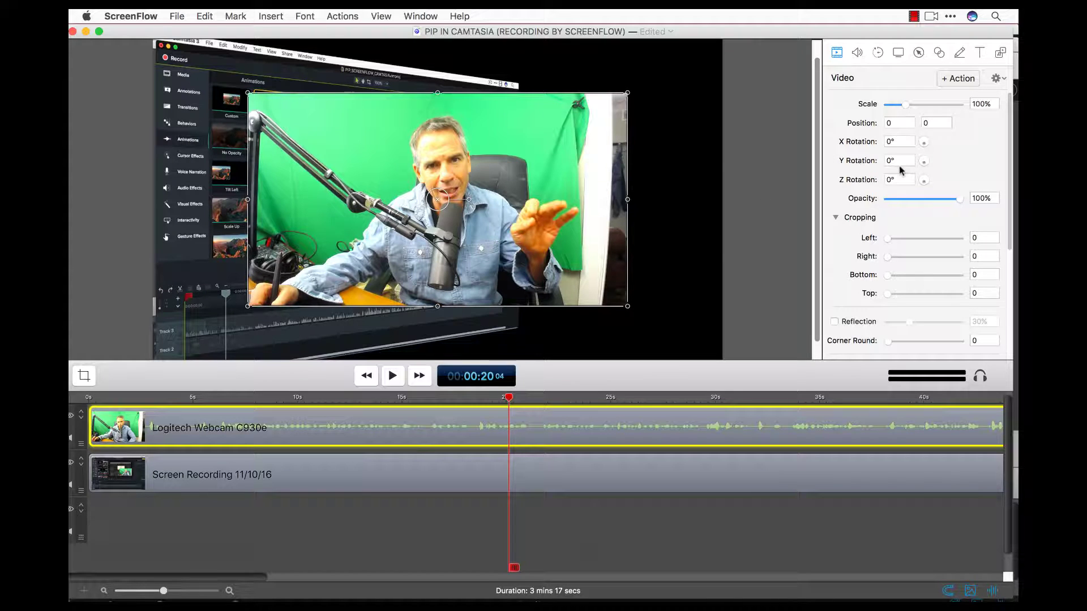
{"action": "left_click", "coordinate": [239, 131]}
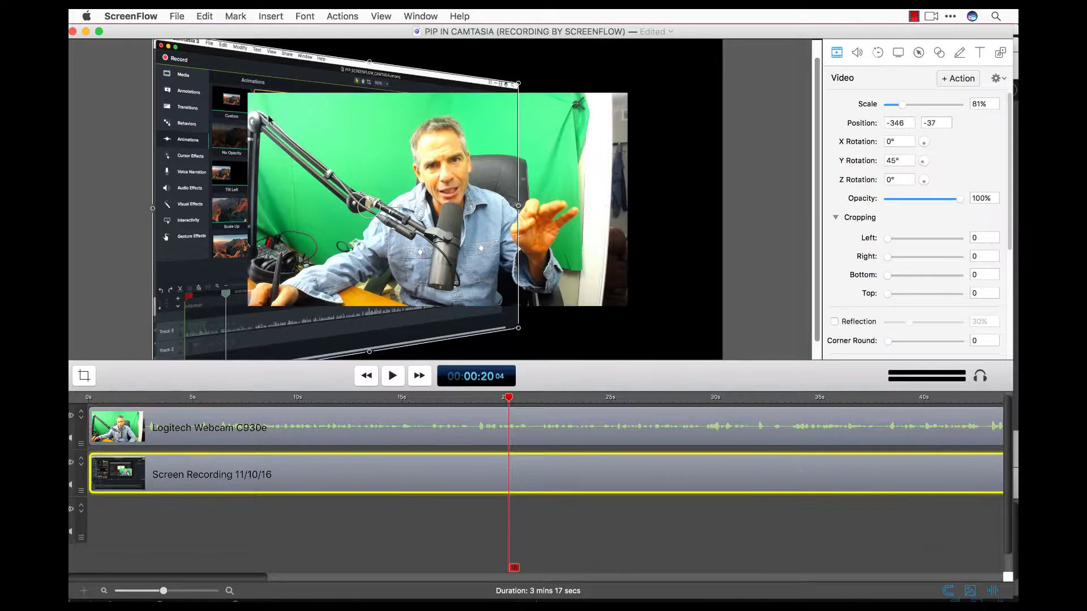
{"action": "left_click", "coordinate": [999, 78]}
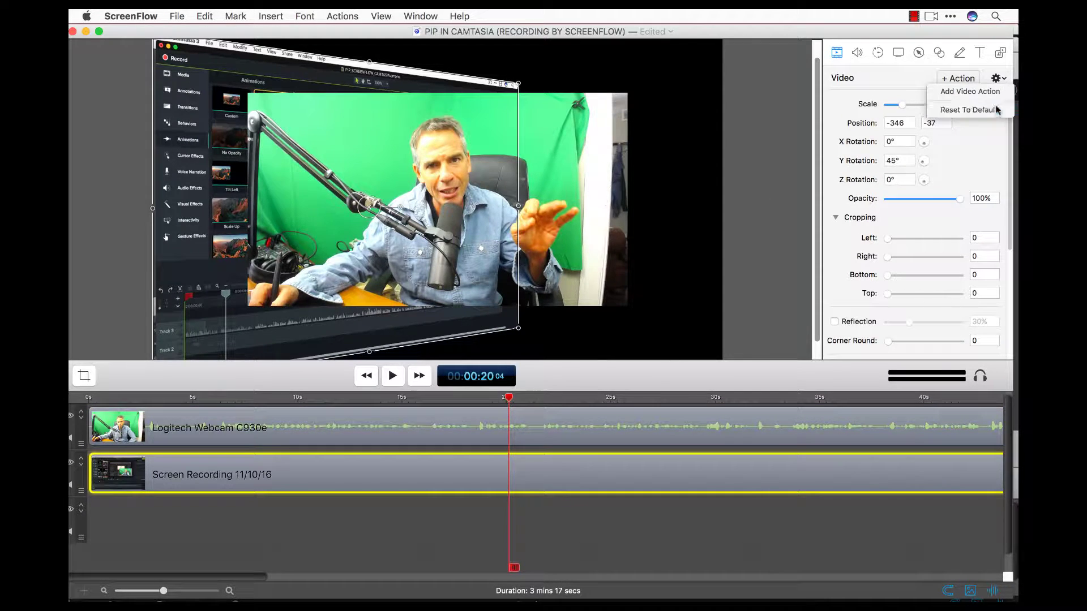
{"action": "left_click", "coordinate": [986, 108]}
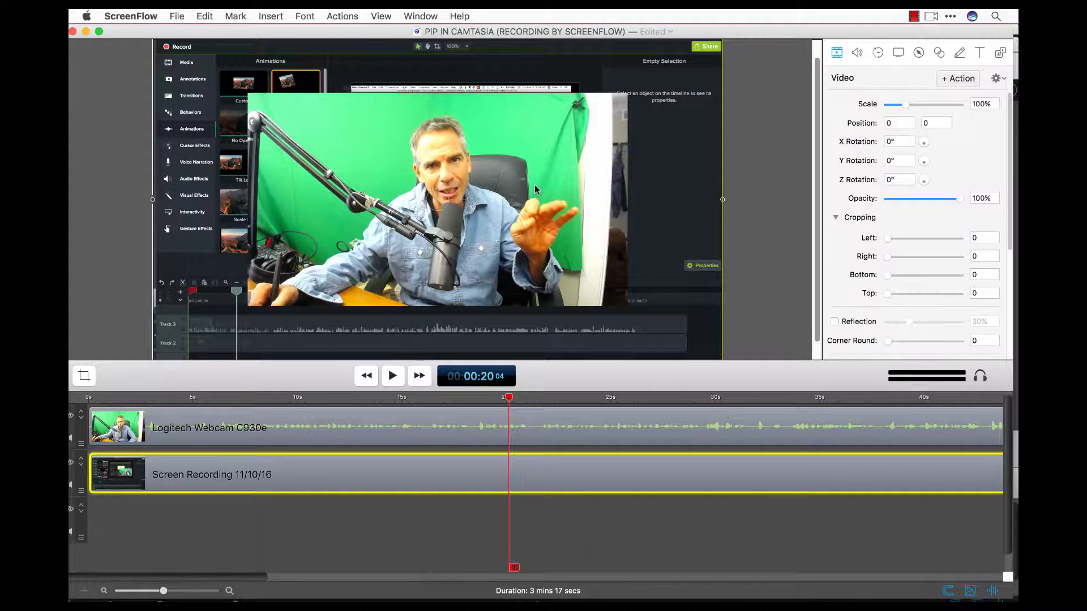
Enlarge the webcam video to about 127% on the canvas and advance the playhead to about 22 seconds
{"action": "left_click", "coordinate": [557, 433]}
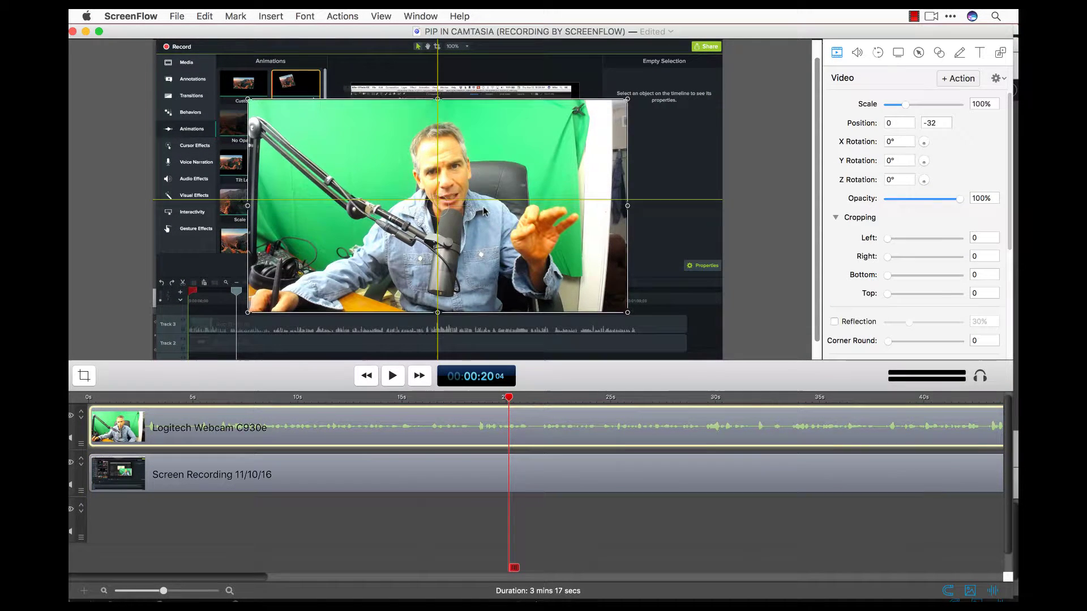
{"action": "left_click_drag", "start_coordinate": [502, 273], "coordinate": [451, 241]}
{"action": "left_click_drag", "start_coordinate": [591, 291], "coordinate": [688, 321]}
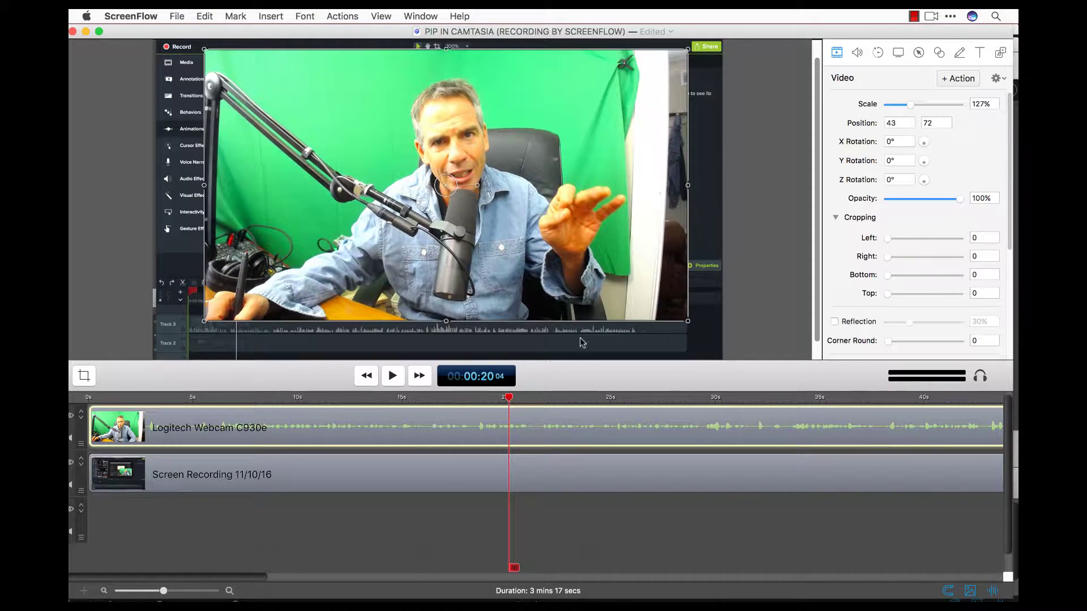
{"action": "left_click_drag", "start_coordinate": [506, 406], "coordinate": [597, 381]}
Move the screen recording to about position 118, -108 and the webcam video to about 170, 104
{"action": "left_click", "coordinate": [577, 471]}
{"action": "left_click_drag", "start_coordinate": [624, 156], "coordinate": [648, 178]}
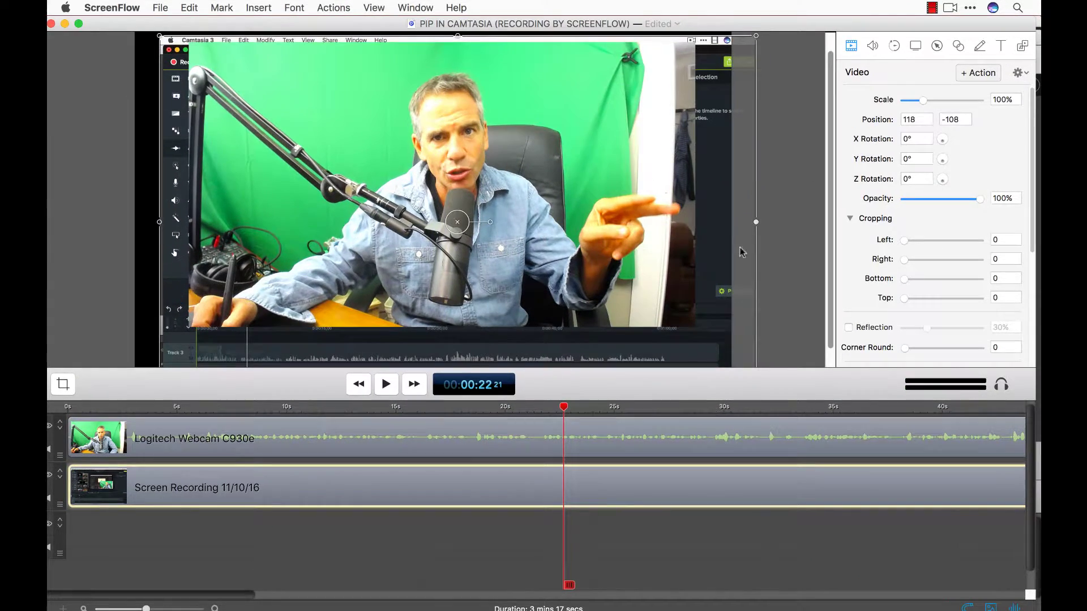
{"action": "left_click_drag", "start_coordinate": [653, 444], "coordinate": [611, 426]}
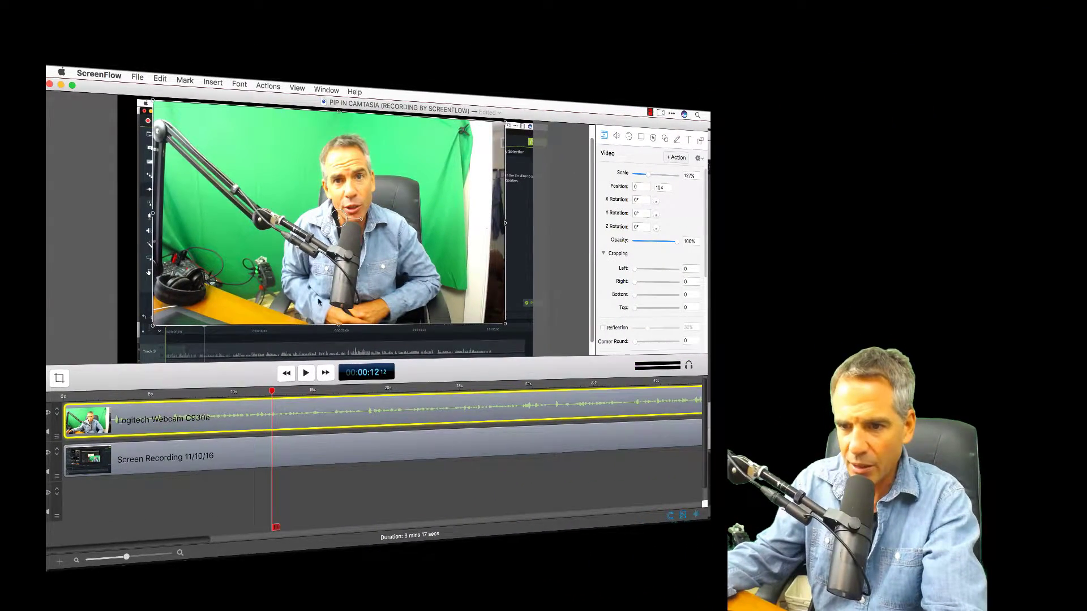
{"action": "left_click_drag", "start_coordinate": [318, 302], "coordinate": [343, 302]}
Check the program's version information and close it
{"action": "left_click", "coordinate": [99, 75]}
{"action": "left_click", "coordinate": [115, 88]}
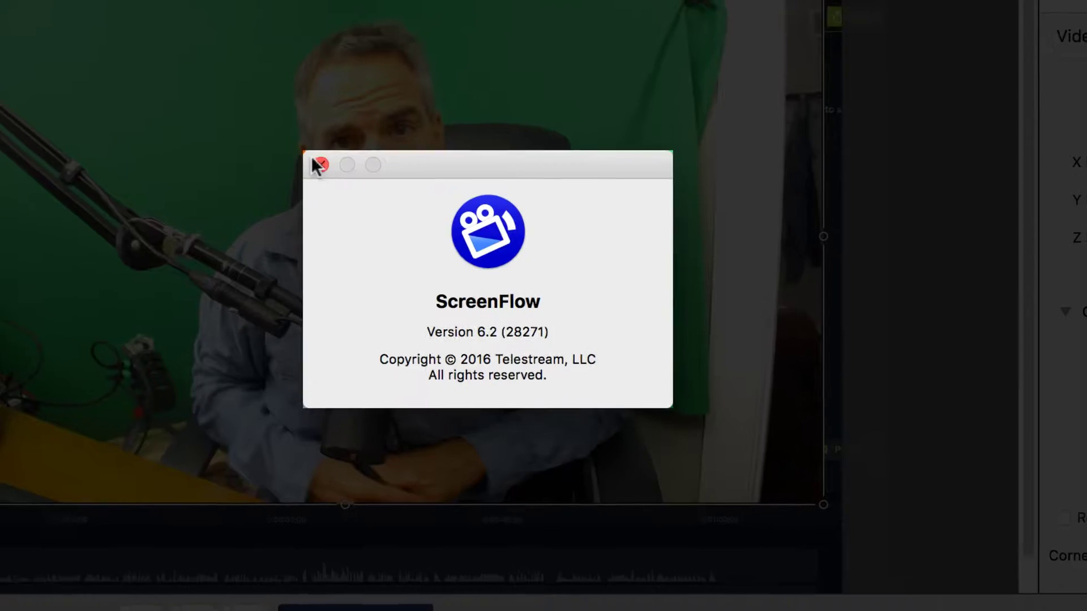
{"action": "left_click", "coordinate": [354, 190]}
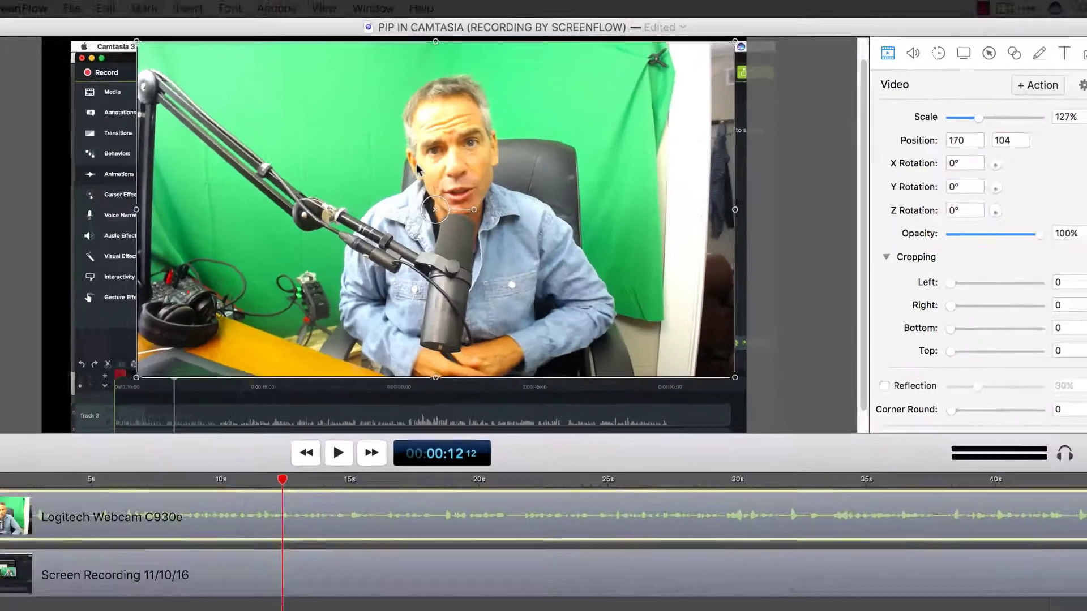
Shrink the webcam video to about 44% and place it in the canvas's lower-right corner at about 1,167, -592
{"action": "left_click", "coordinate": [253, 220]}
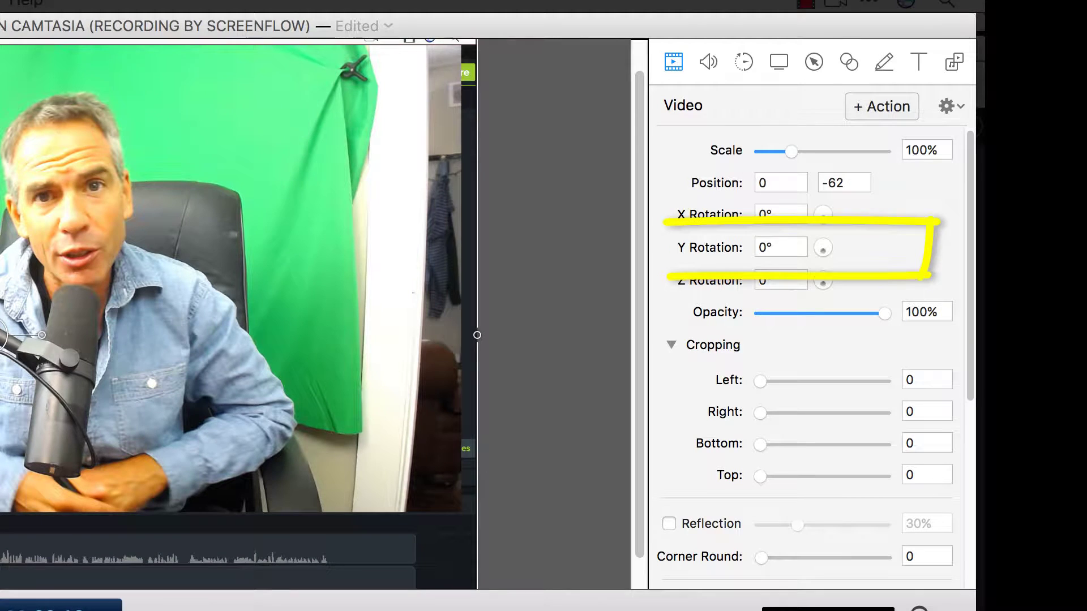
{"action": "left_click", "coordinate": [23, 355]}
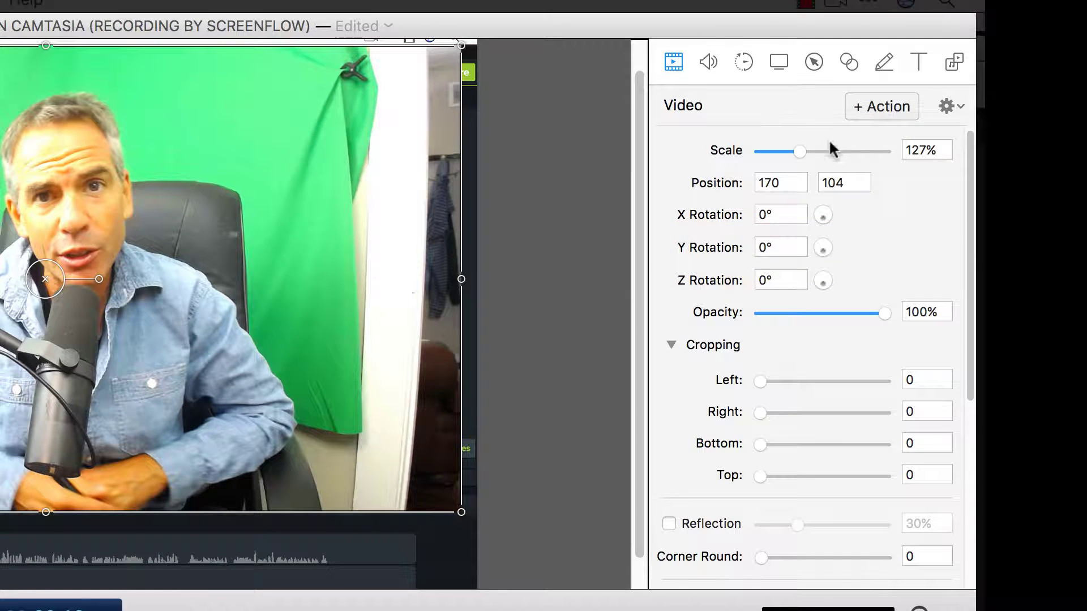
{"action": "left_click_drag", "start_coordinate": [800, 152], "coordinate": [772, 154]}
{"action": "left_click_drag", "start_coordinate": [130, 278], "coordinate": [486, 484]}
{"action": "left_click_drag", "start_coordinate": [266, 450], "coordinate": [187, 368]}
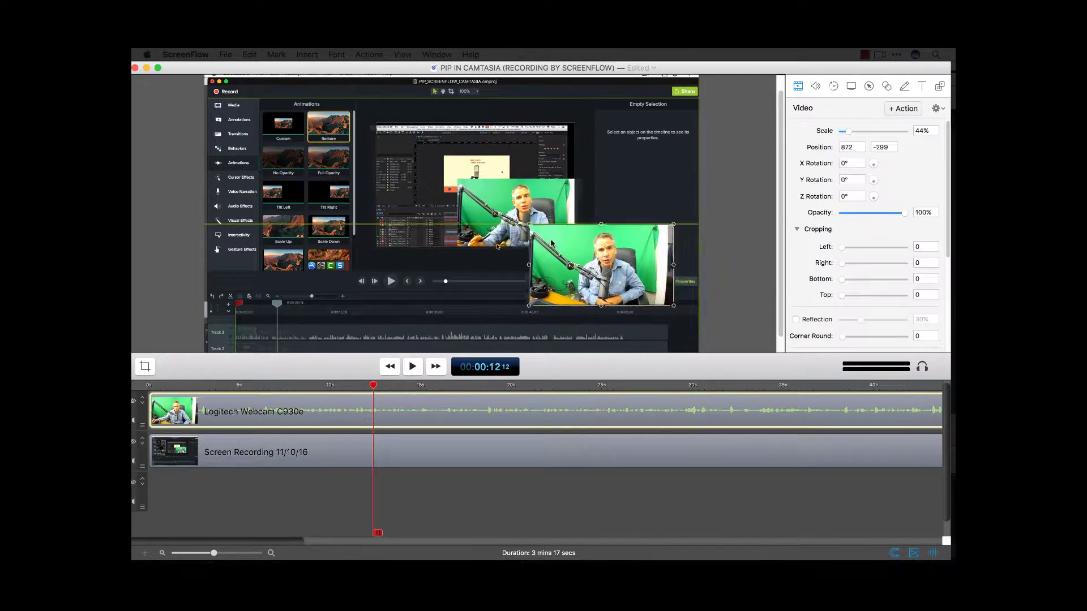
{"action": "left_click_drag", "start_coordinate": [551, 242], "coordinate": [597, 251]}
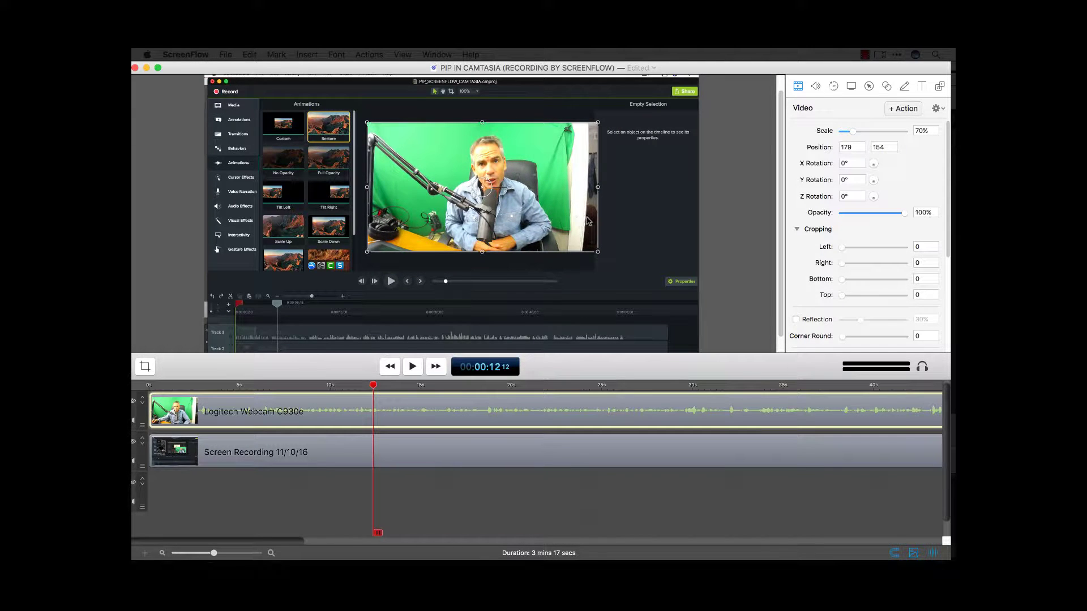
{"action": "key", "text": "super+z"}
{"action": "left_click_drag", "start_coordinate": [459, 172], "coordinate": [679, 302]}
Try Y rotations of about -132° and 133° on the webcam video
{"action": "left_click_drag", "start_coordinate": [873, 184], "coordinate": [925, 169]}
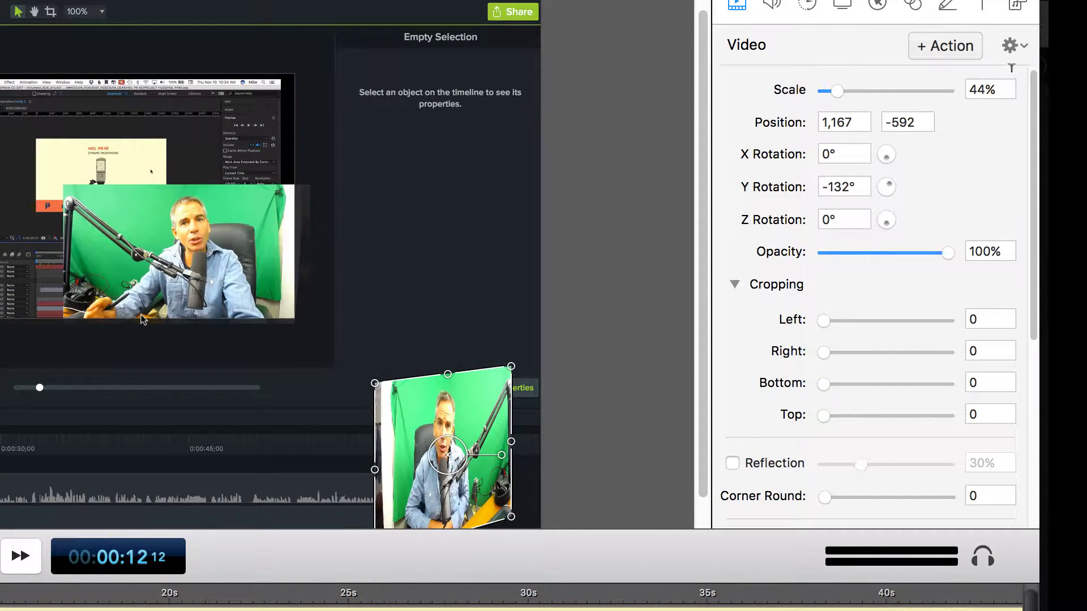
{"action": "left_click", "coordinate": [1013, 46]}
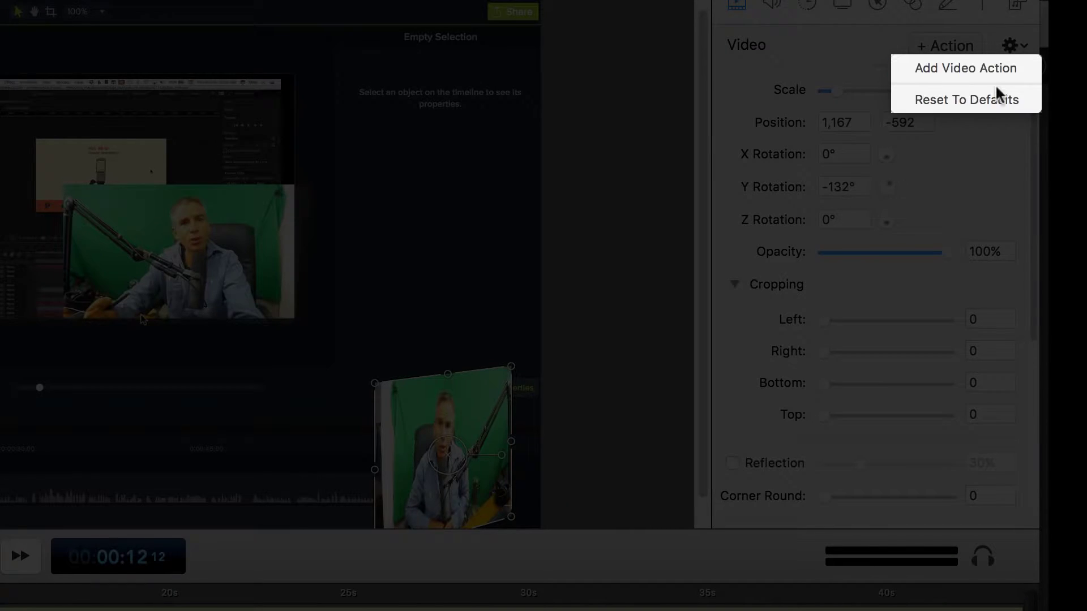
{"action": "left_click", "coordinate": [832, 70]}
{"action": "left_click_drag", "start_coordinate": [885, 187], "coordinate": [877, 184]}
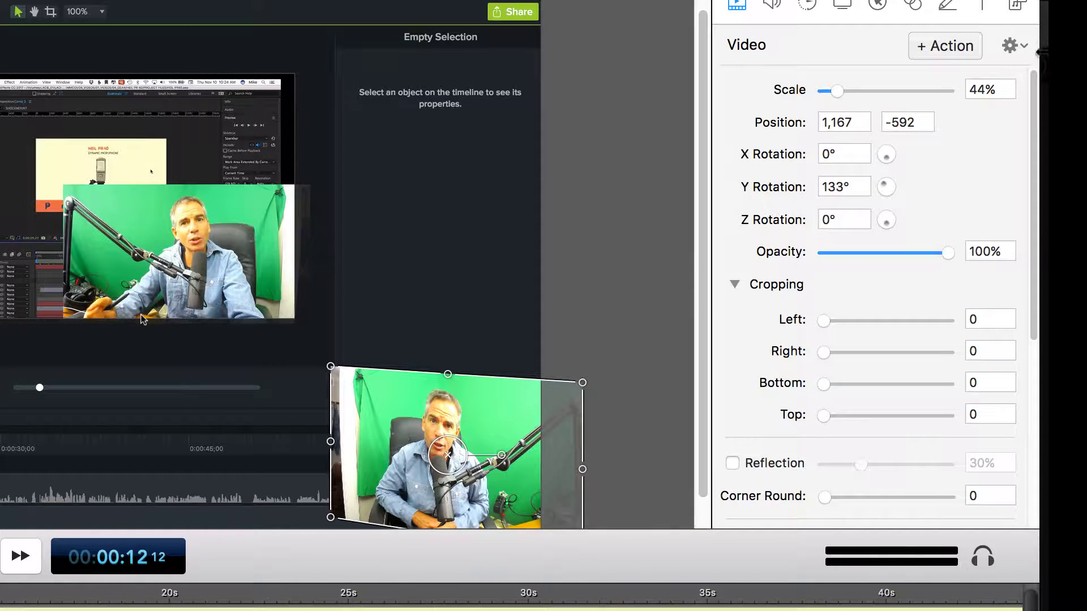
Reset the webcam video's properties to defaults and move it toward the lower-right corner at about 825, -422
{"action": "left_click", "coordinate": [1019, 47]}
{"action": "left_click", "coordinate": [1004, 102]}
{"action": "left_click_drag", "start_coordinate": [202, 286], "coordinate": [456, 393]}
{"action": "left_click", "coordinate": [614, 162]}
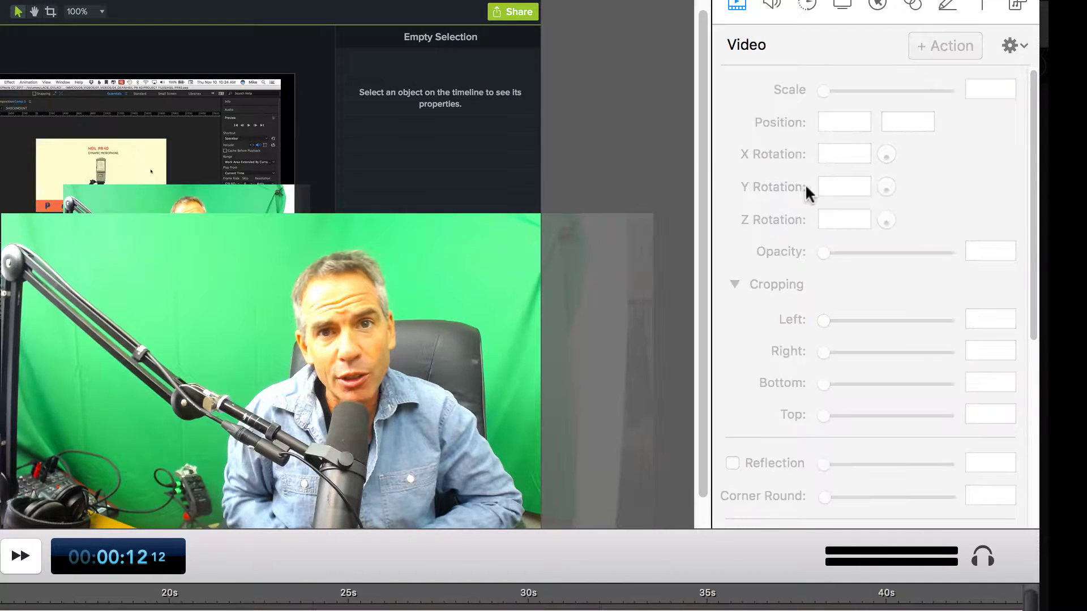
{"action": "left_click_drag", "start_coordinate": [570, 308], "coordinate": [575, 307]}
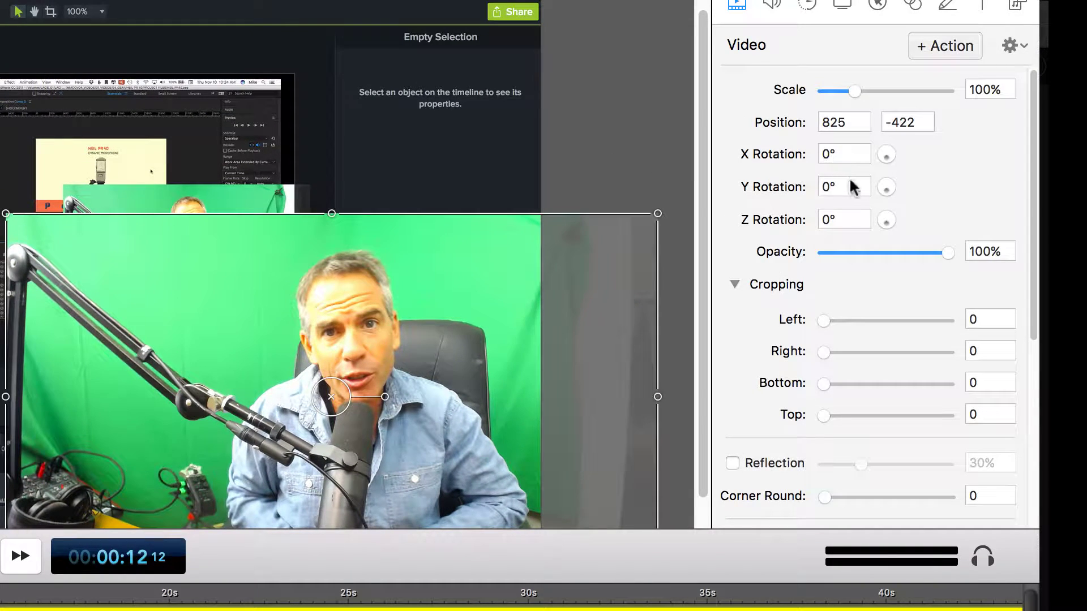
Try Y rotations of 45° and -45° on the webcam video
{"action": "key", "text": "Return"}
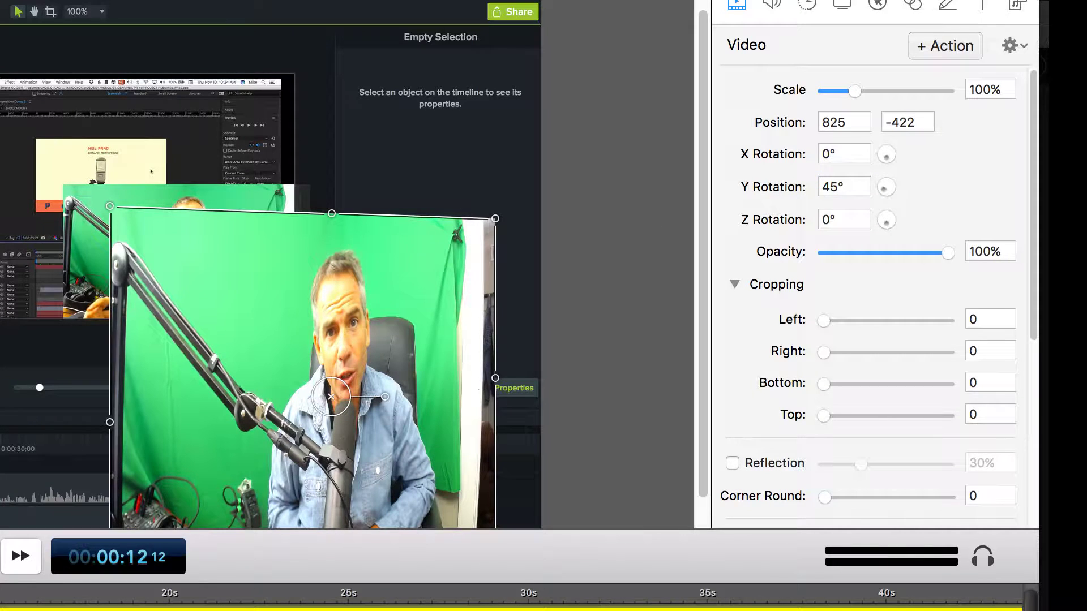
{"action": "left_click", "coordinate": [822, 187]}
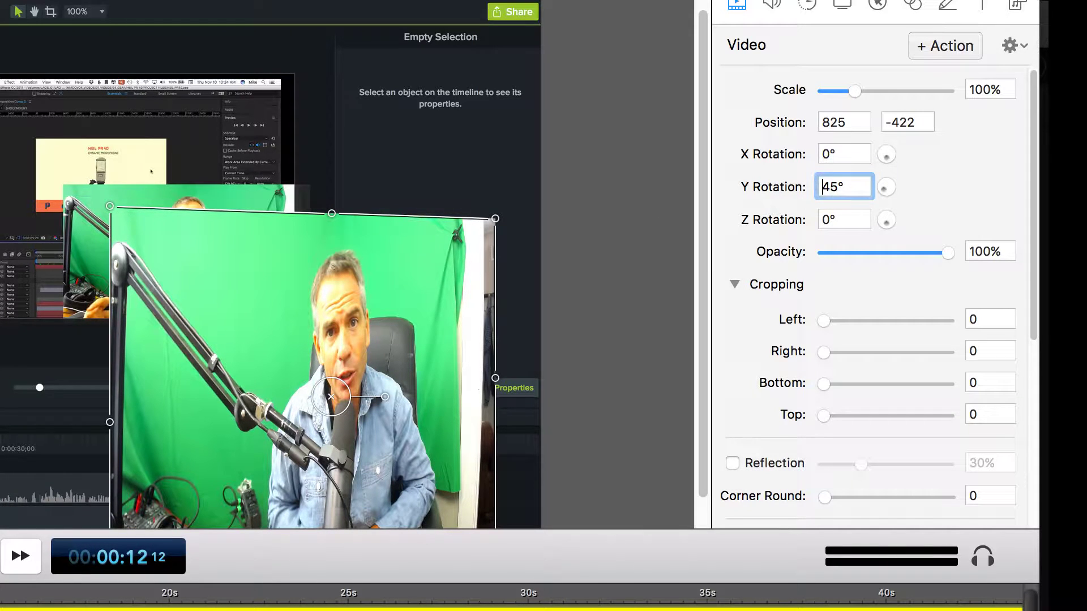
{"action": "key", "text": "Return"}
Move the webcam video to about 1,064, -426 and set its Y rotation to -60°
{"action": "left_click_drag", "start_coordinate": [408, 322], "coordinate": [499, 304]}
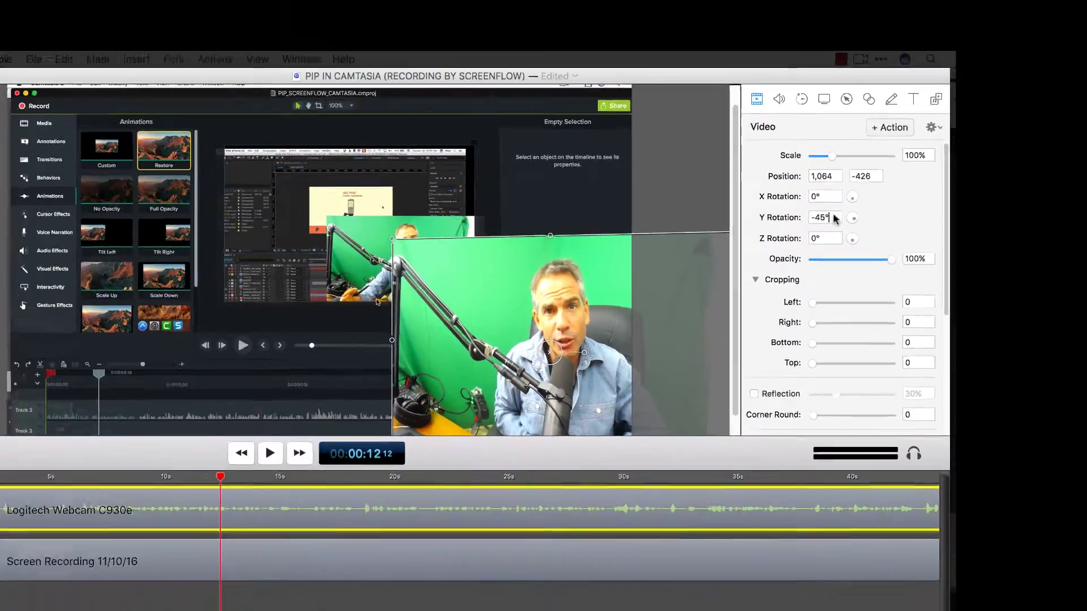
{"action": "double_click", "coordinate": [832, 217]}
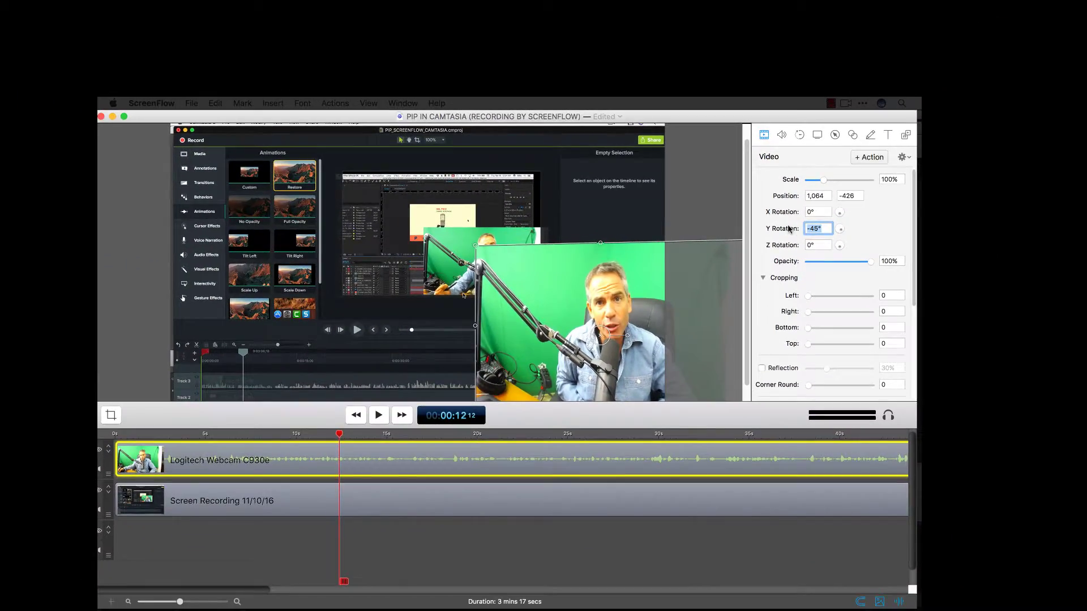
{"action": "type", "text": "-60"}
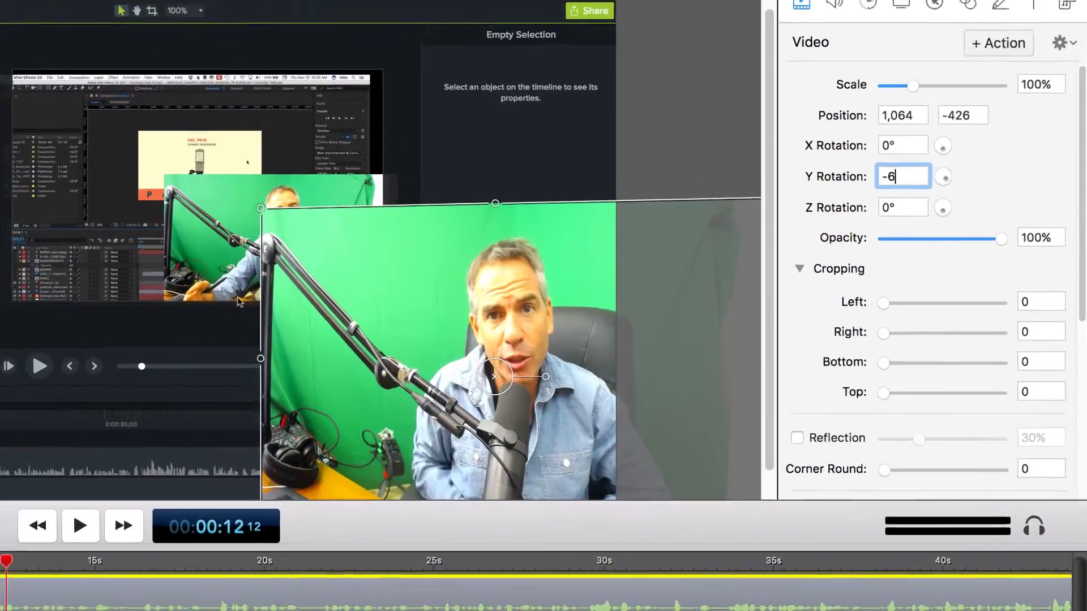
{"action": "key", "text": "Return"}
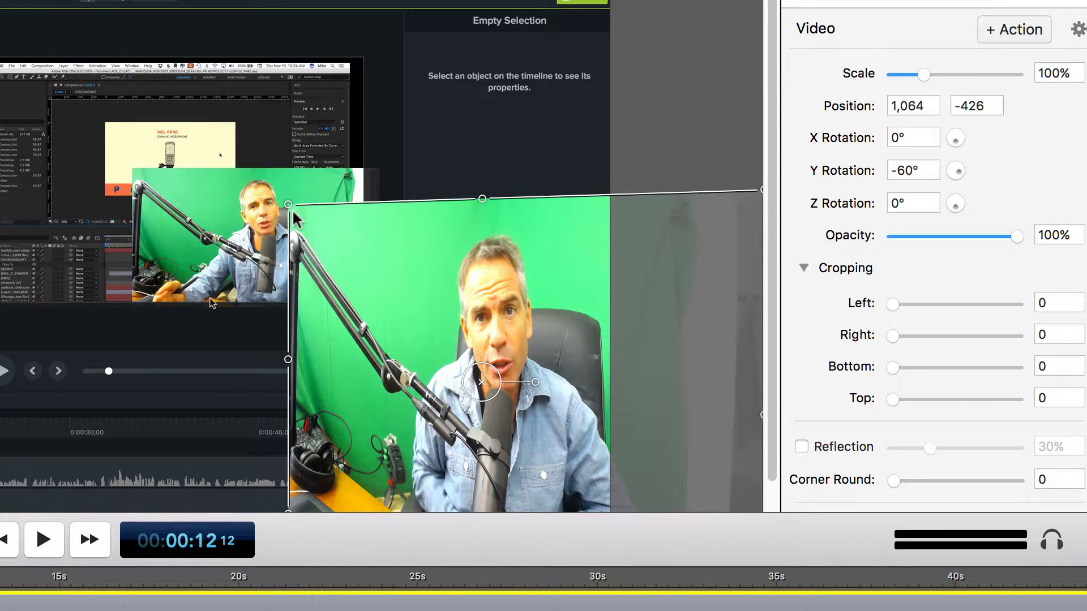
Scale the rotated webcam video down and place it in the canvas's lower-right corner
{"action": "left_click_drag", "start_coordinate": [926, 78], "coordinate": [915, 76]}
{"action": "left_click_drag", "start_coordinate": [331, 245], "coordinate": [432, 330]}
{"action": "left_click_drag", "start_coordinate": [542, 413], "coordinate": [577, 359]}
Set the screen recording's Y rotation to 60° and move it to about position -321, -48
{"action": "left_click", "coordinate": [665, 269]}
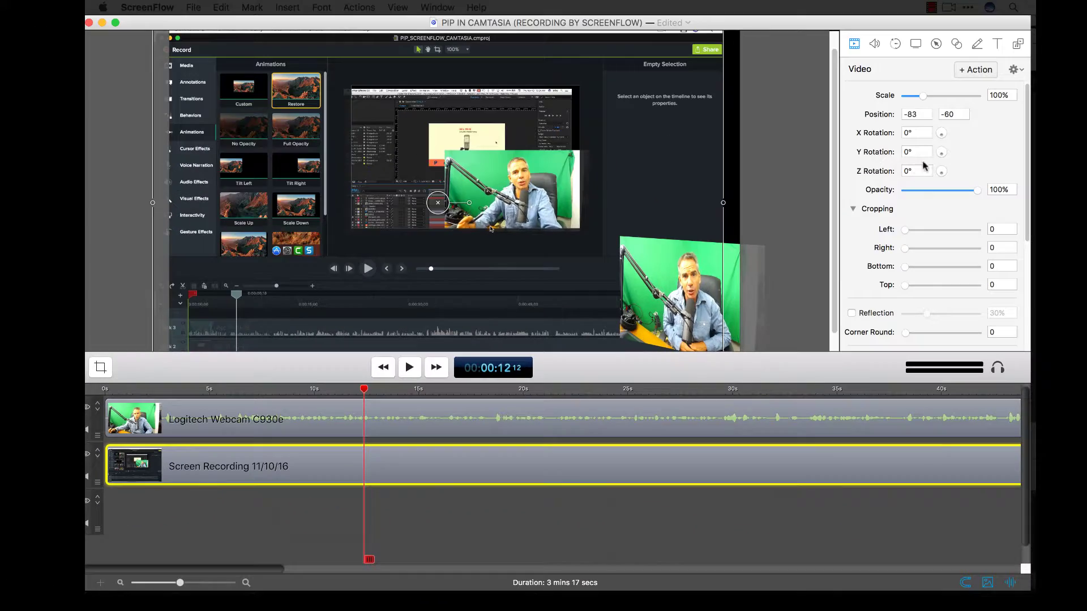
{"action": "left_click_drag", "start_coordinate": [940, 158], "coordinate": [938, 157]}
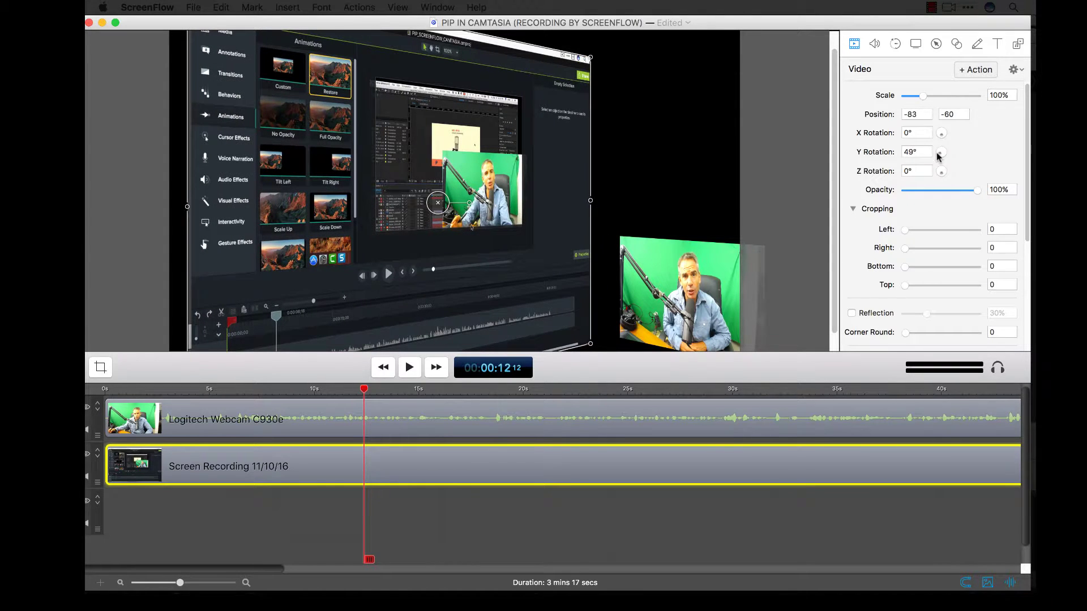
{"action": "type", "text": "60"}
{"action": "key", "text": "Return"}
{"action": "left_click_drag", "start_coordinate": [465, 253], "coordinate": [418, 251]}
{"action": "left_click", "coordinate": [764, 163]}
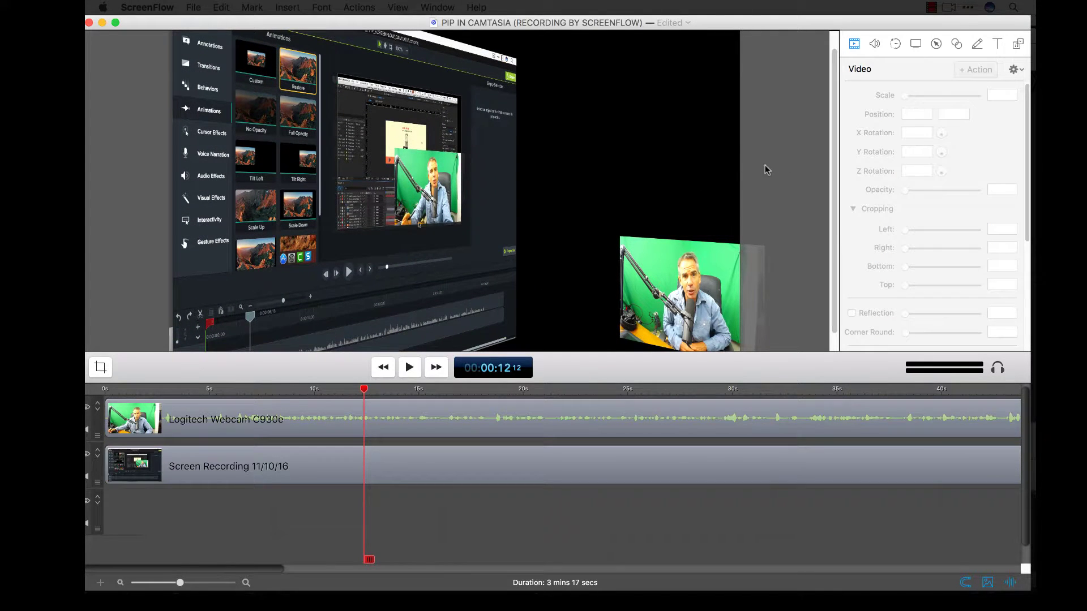
Set the screen recording's Y rotation to 45°
{"action": "left_click", "coordinate": [489, 216]}
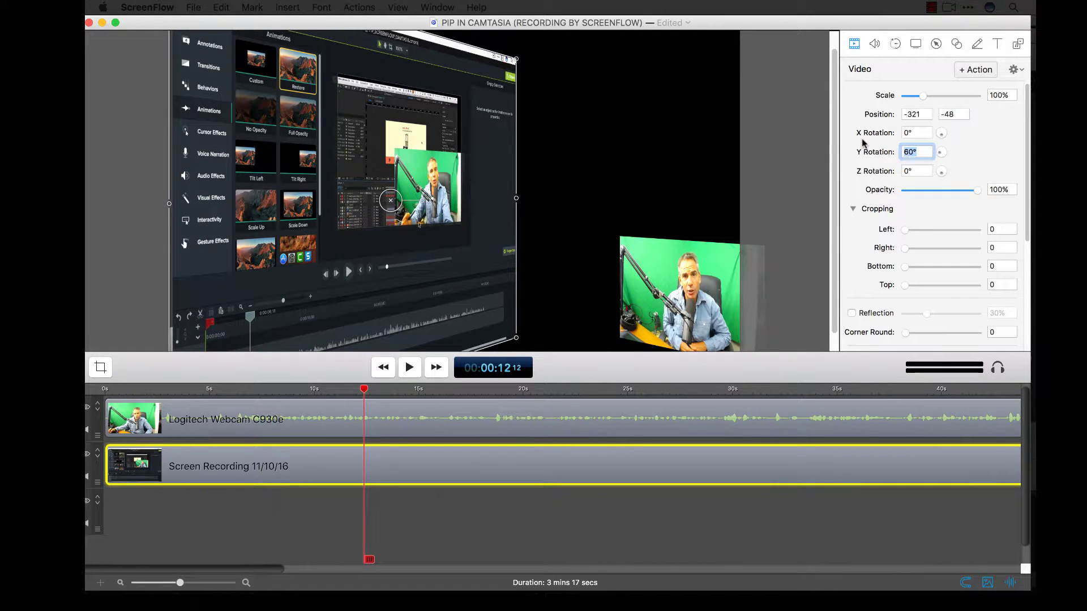
{"action": "key", "text": "Return"}
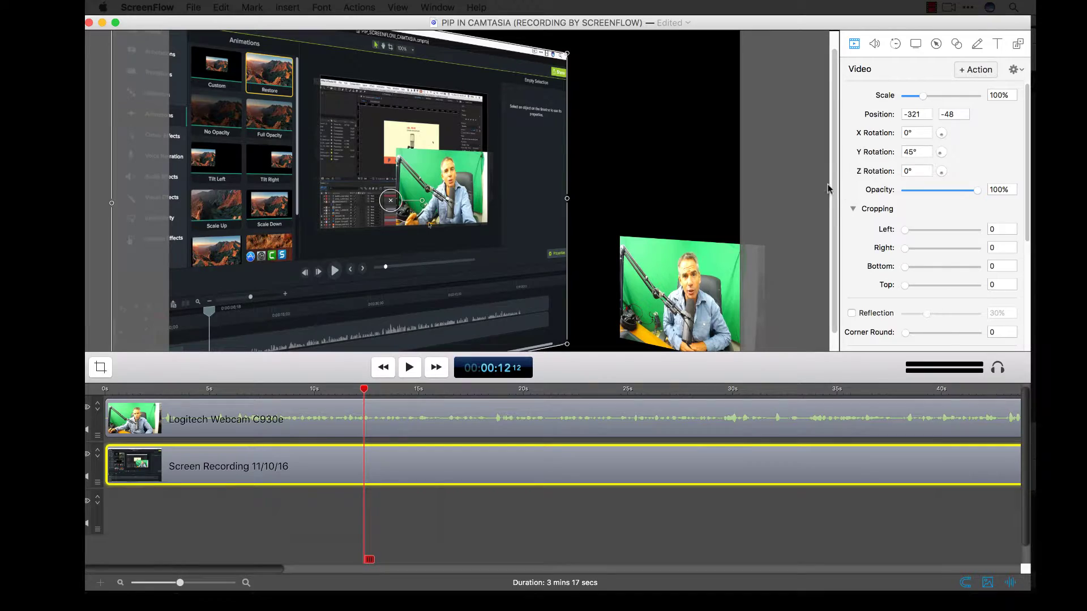
{"action": "left_click", "coordinate": [753, 171]}
Move the screen recording to about 73, -143 and set its scale to about 227%
{"action": "left_click_drag", "start_coordinate": [482, 219], "coordinate": [526, 221]}
{"action": "left_click", "coordinate": [766, 150]}
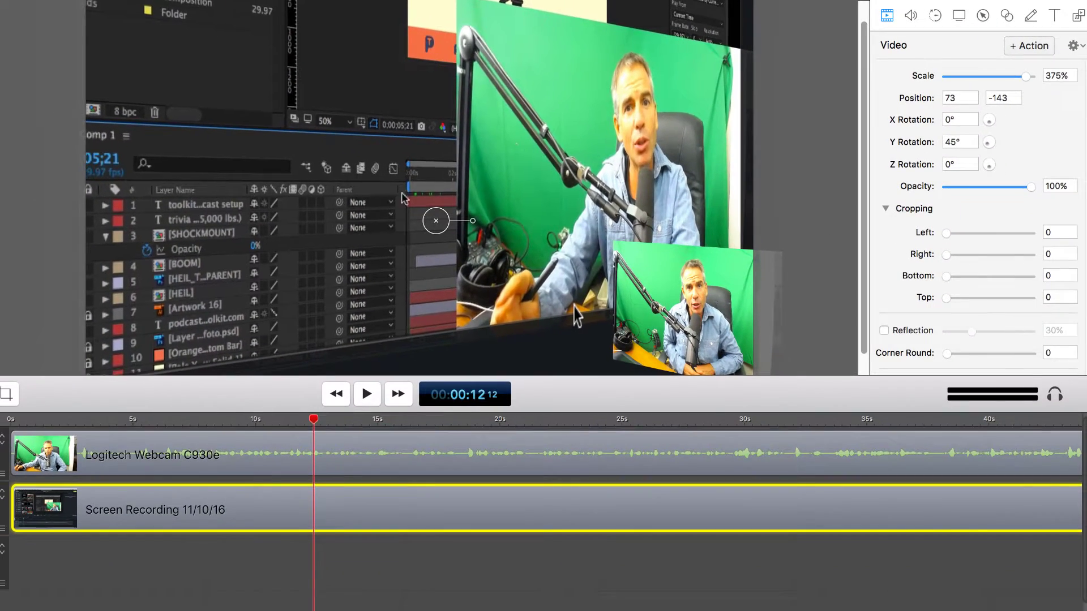
{"action": "left_click_drag", "start_coordinate": [1020, 76], "coordinate": [983, 76]}
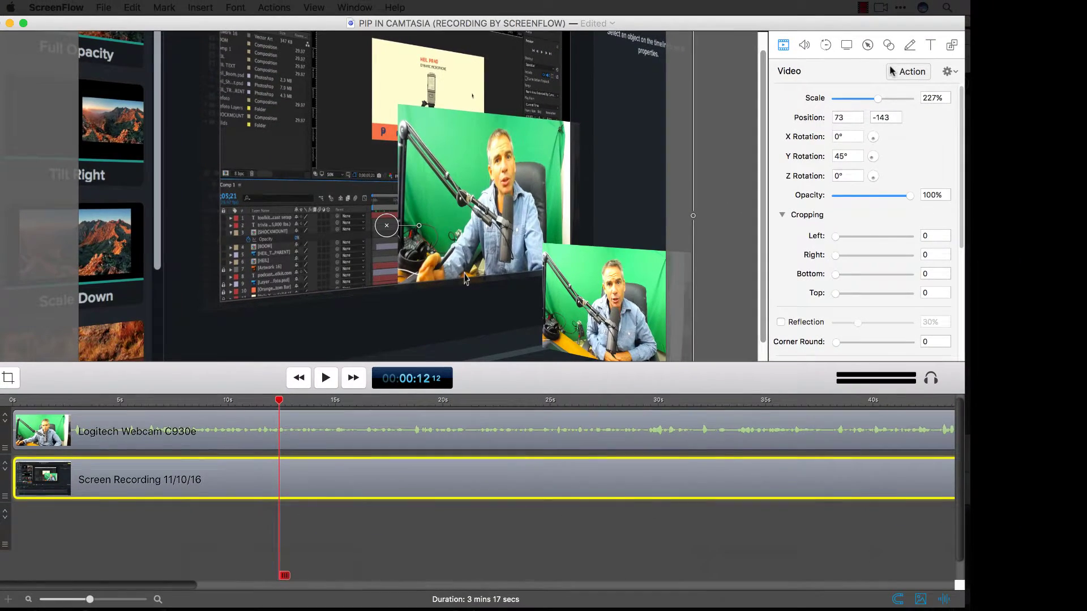
Advance the playhead to about 21 seconds and move the enlarged screen recording to about -207, -640
{"action": "left_click_drag", "start_coordinate": [277, 403], "coordinate": [480, 422]}
{"action": "left_click_drag", "start_coordinate": [422, 304], "coordinate": [419, 369]}
{"action": "left_click_drag", "start_coordinate": [339, 199], "coordinate": [340, 240]}
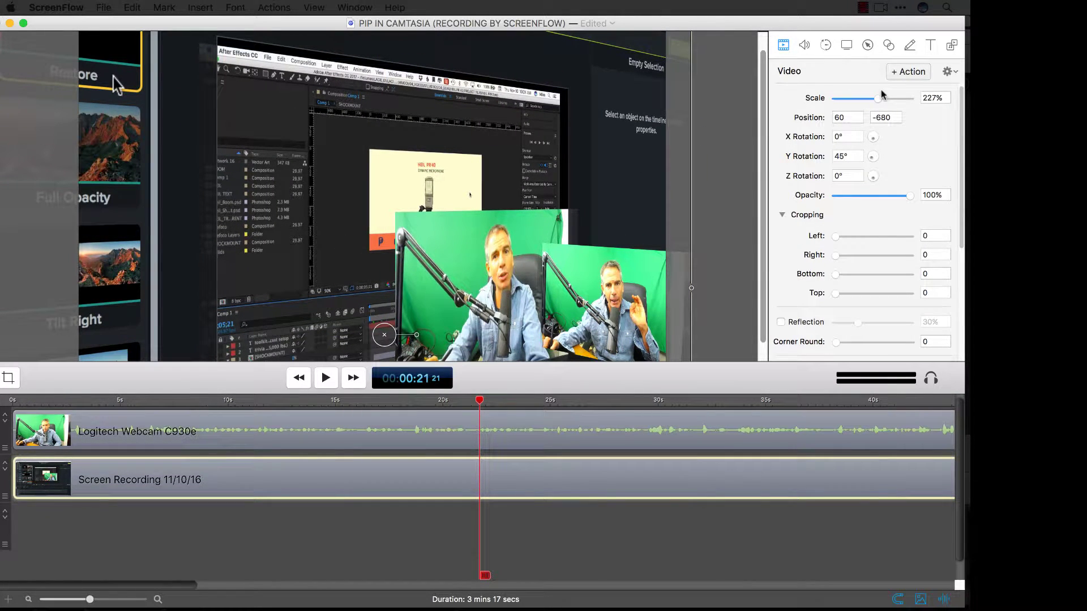
{"action": "left_click_drag", "start_coordinate": [556, 170], "coordinate": [535, 145]}
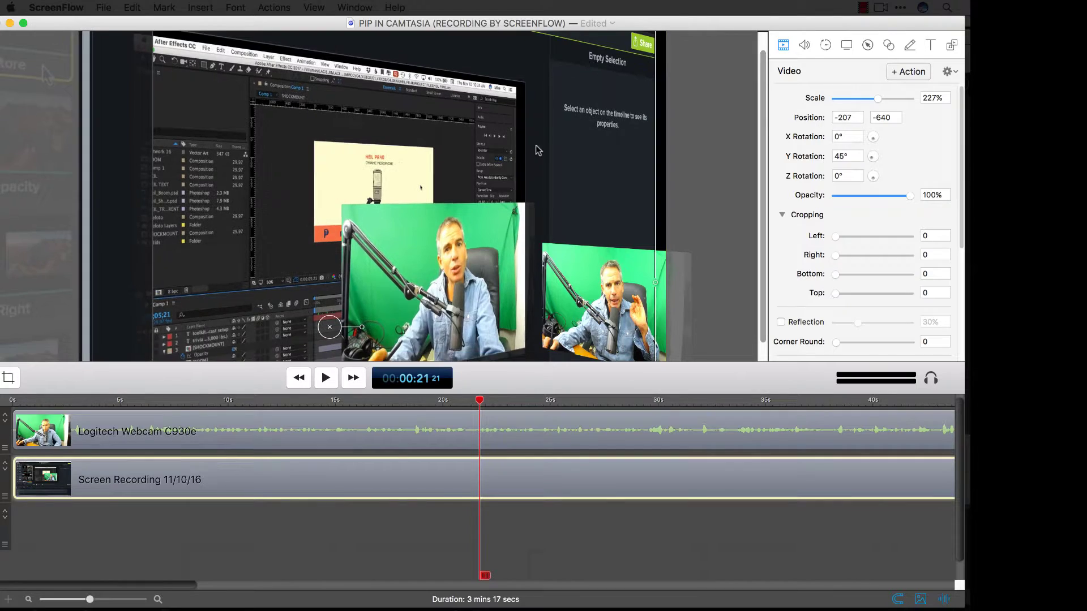